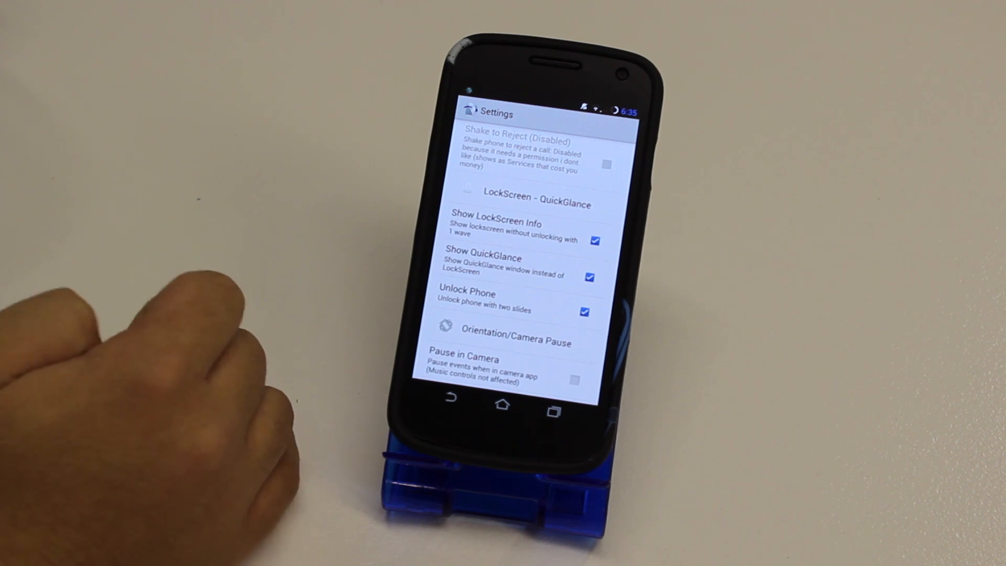
scroll(520, 259, down, 5)
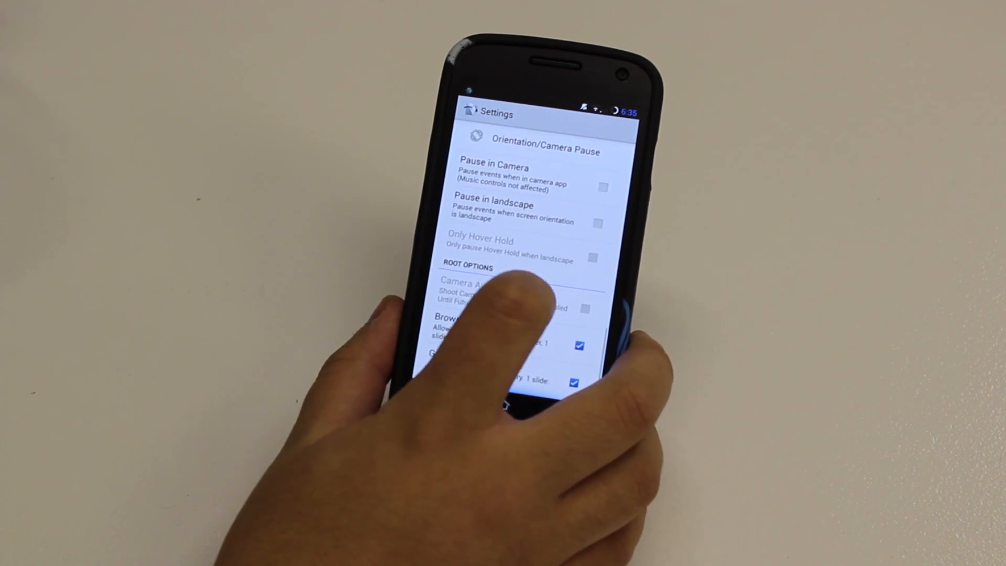